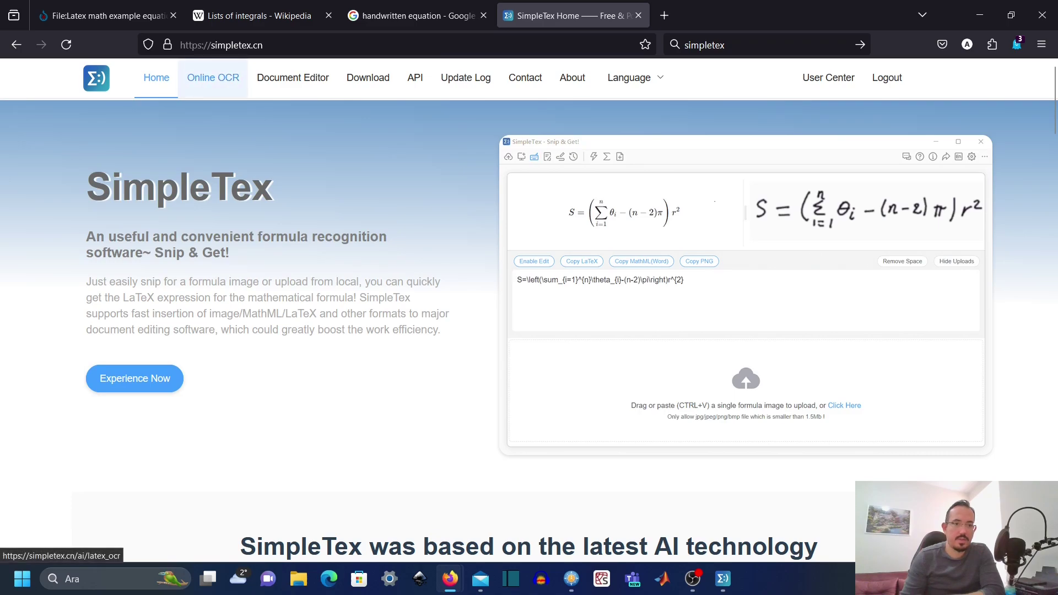
Visit SimpleTex's Online OCR page, then its Downloads page listing Windows and MacOS versions
click(213, 77)
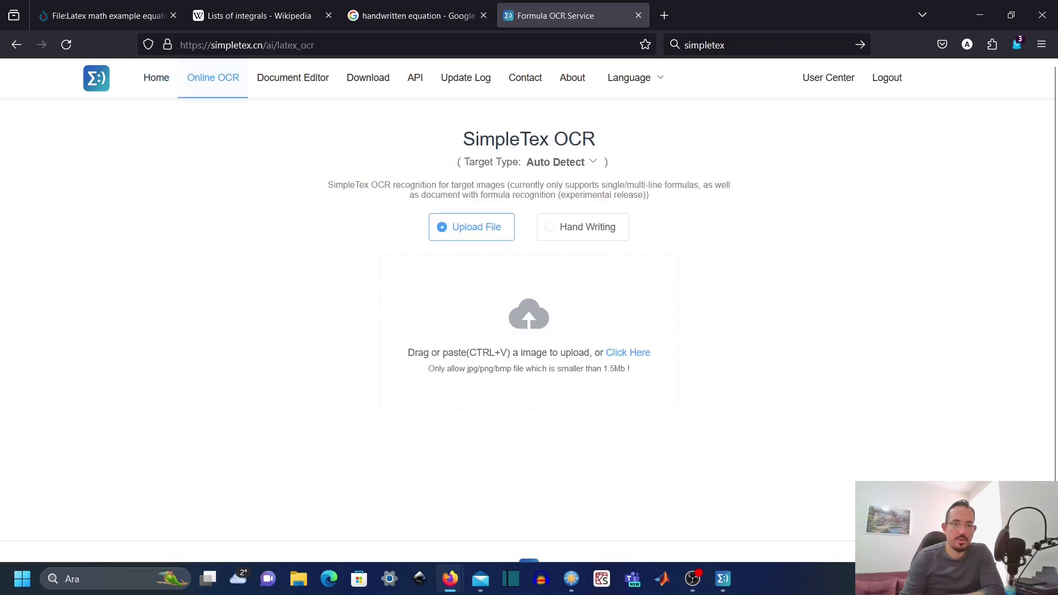
click(368, 77)
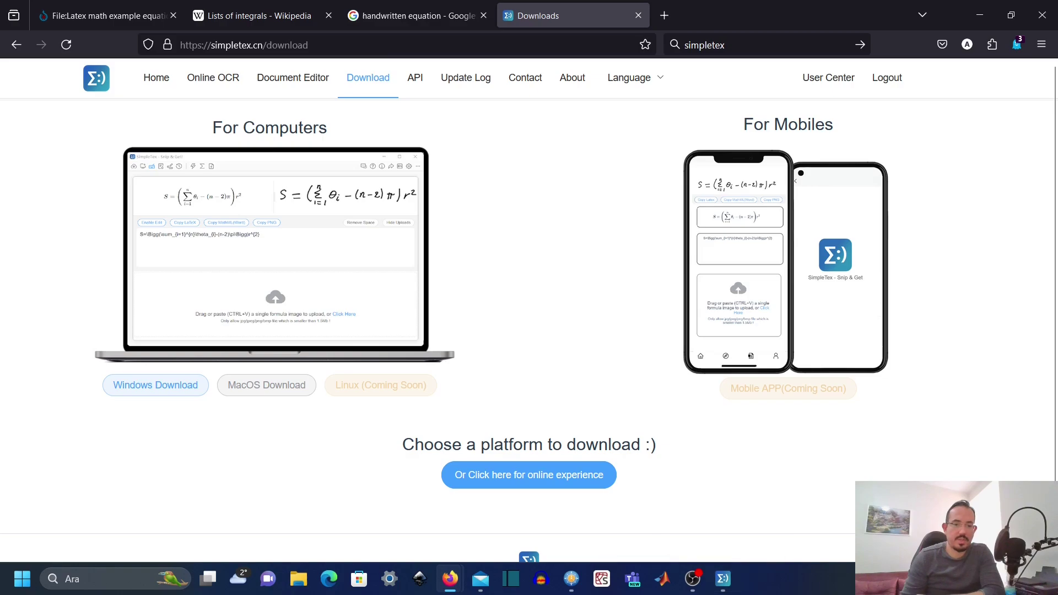
Toggle the empty SimpleTex desktop app from the taskbar, then minimize it to reveal the browser
click(723, 578)
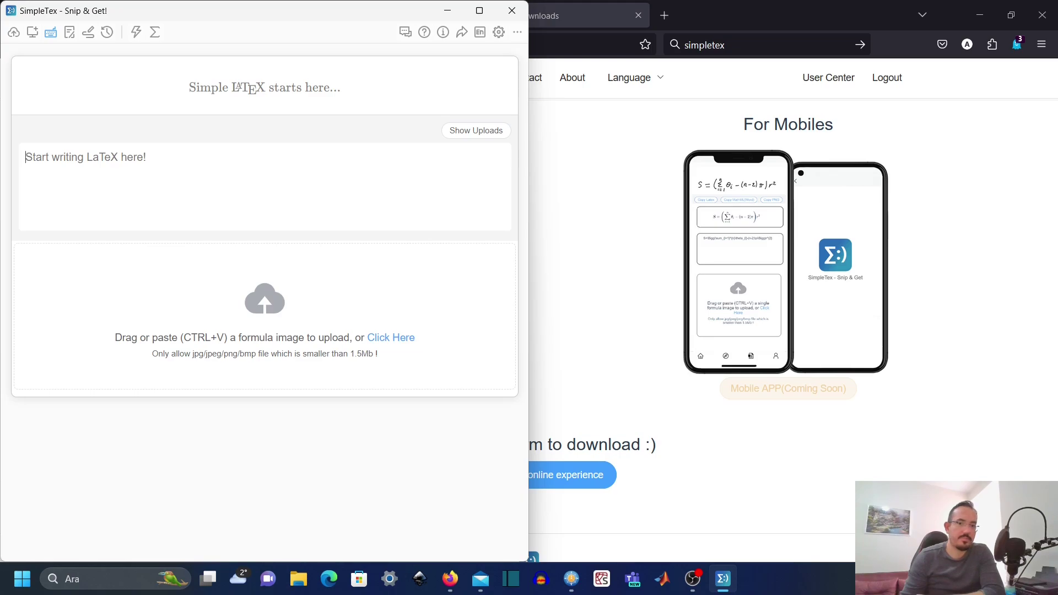
click(447, 10)
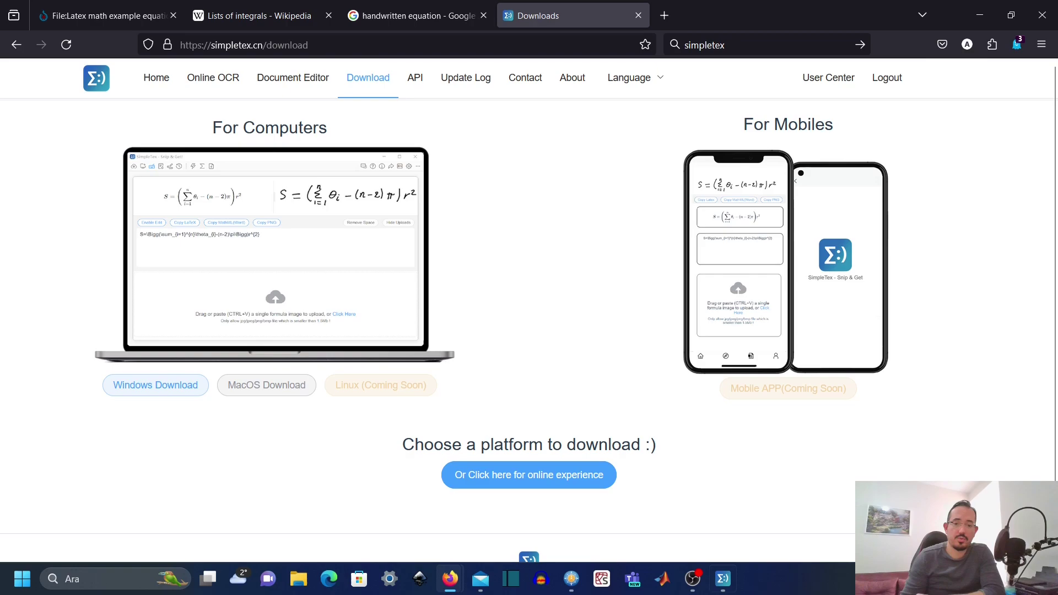
click(722, 578)
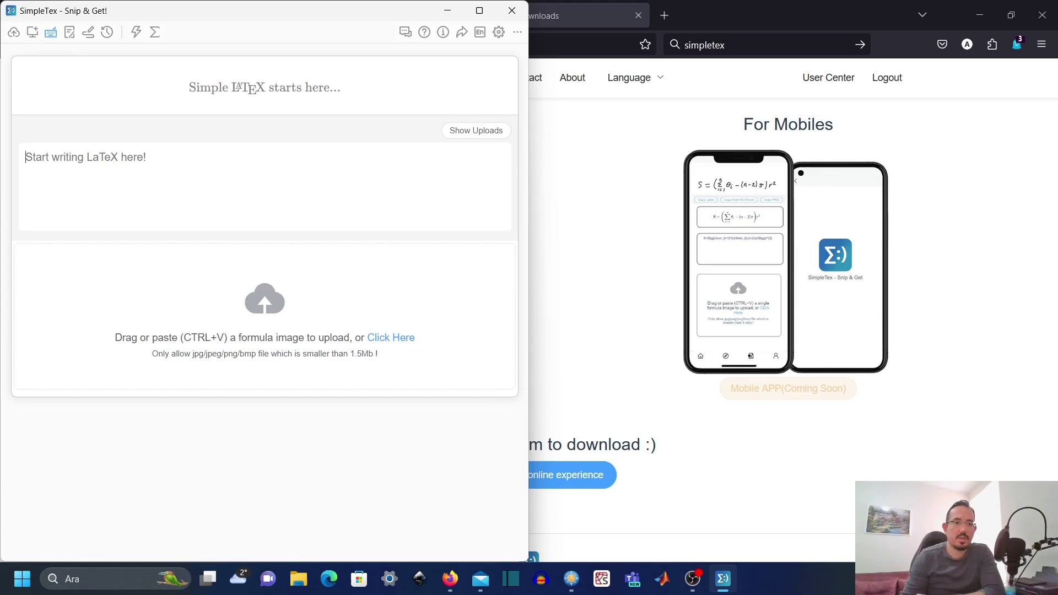
click(69, 31)
Screenshot the Wikimedia three-line factoring equation into SimpleTex to get aligned LaTeX
click(105, 15)
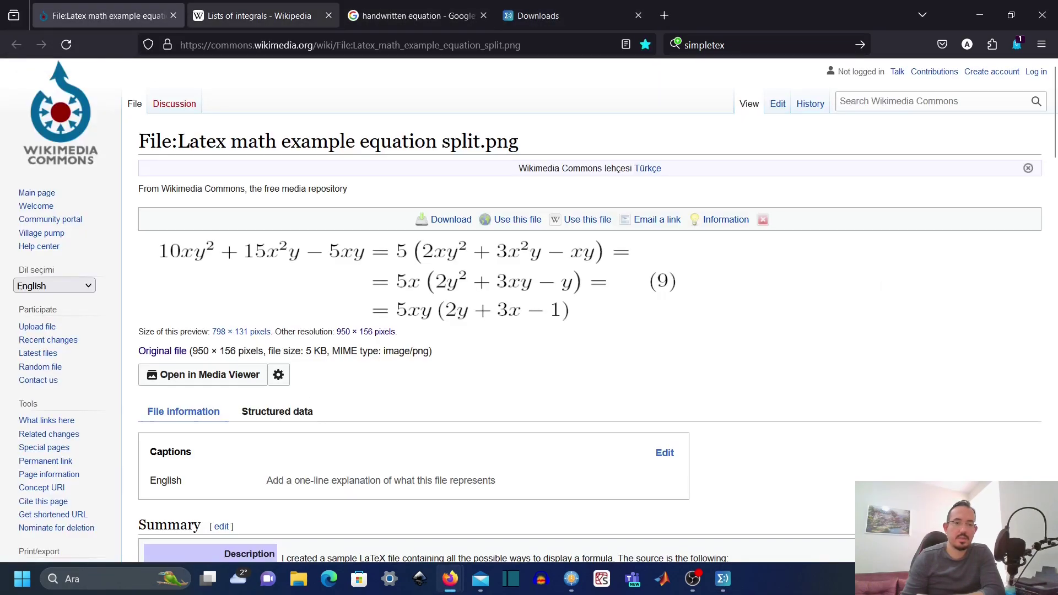
click(723, 579)
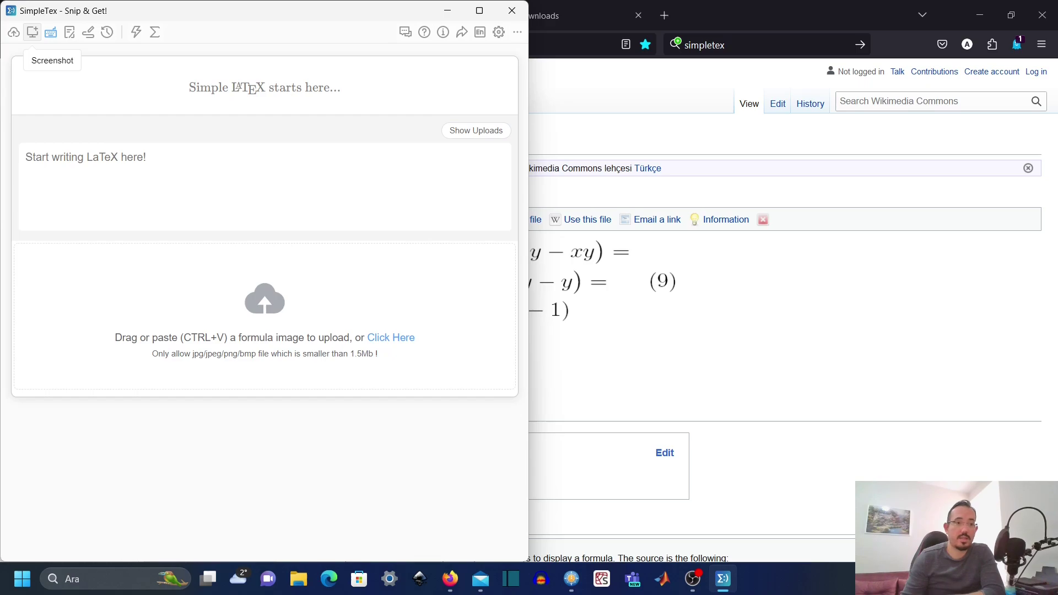
click(33, 32)
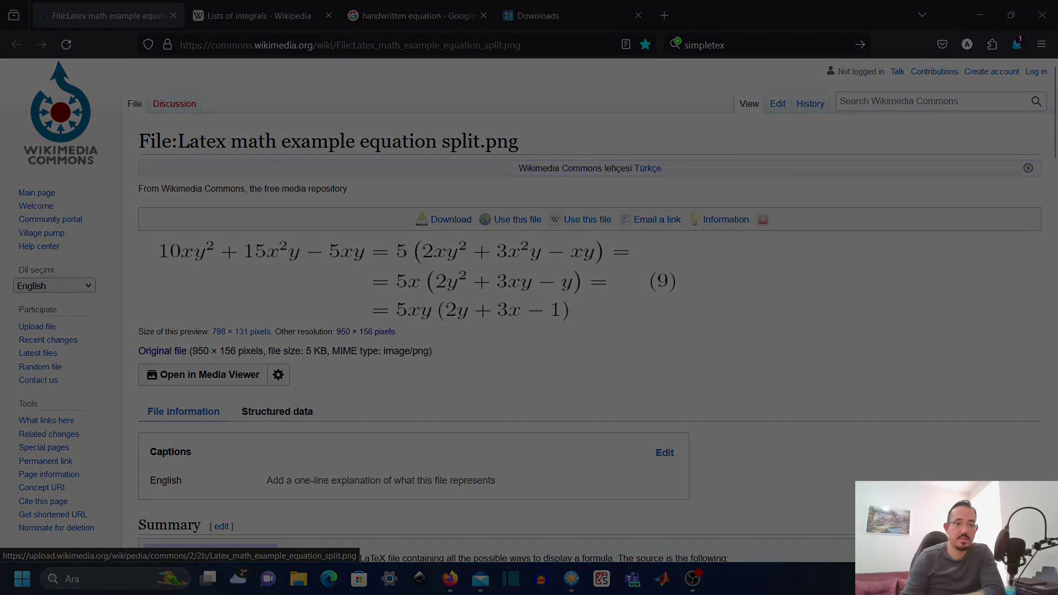
drag(151, 230, 636, 324)
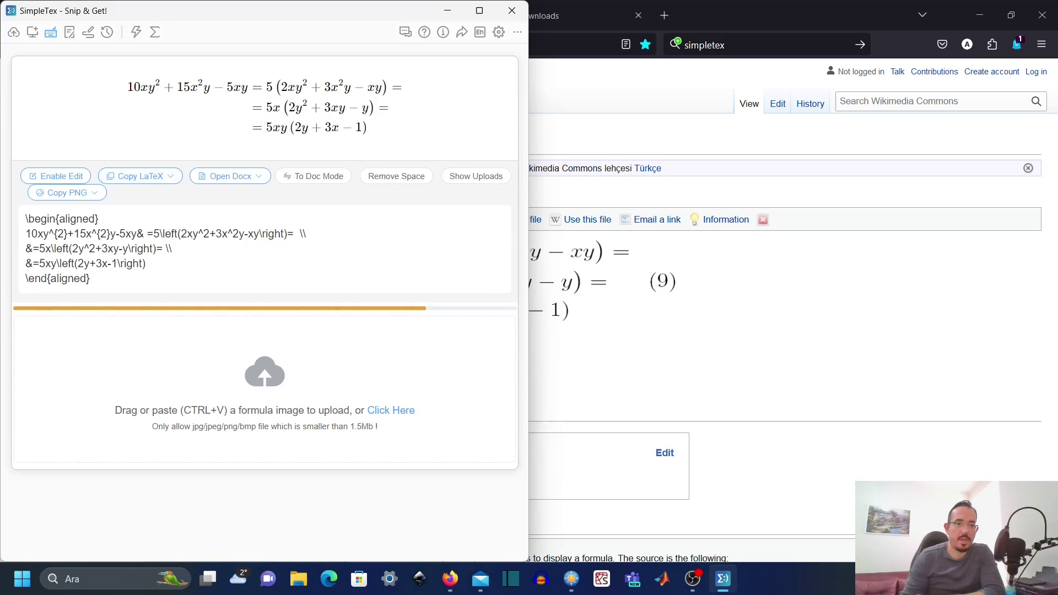
Select the recognized LaTeX and export it to a new Word document with Open Docx(Word)
drag(91, 278, 25, 219)
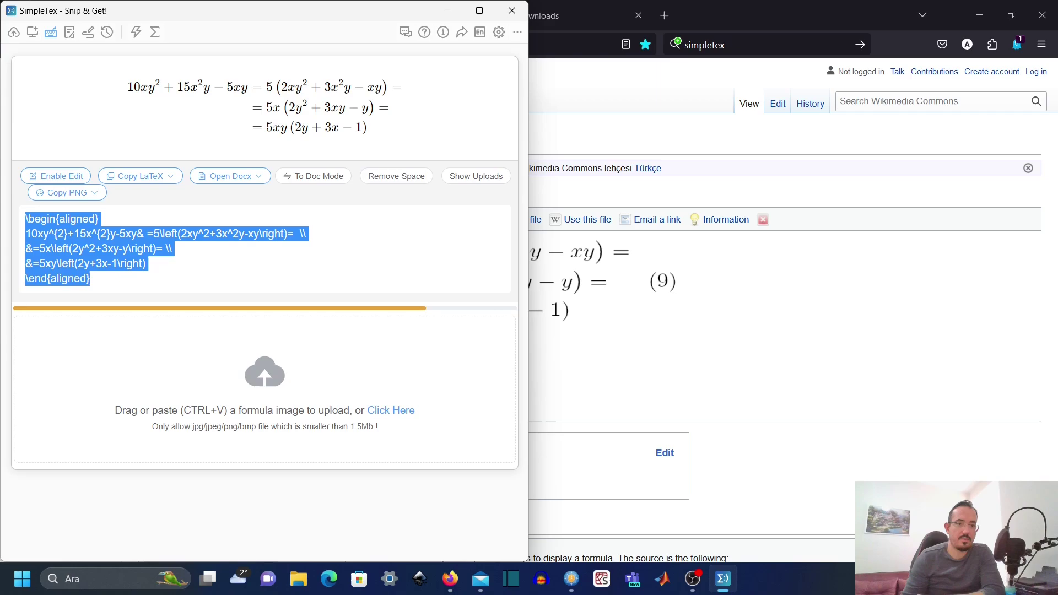
click(230, 176)
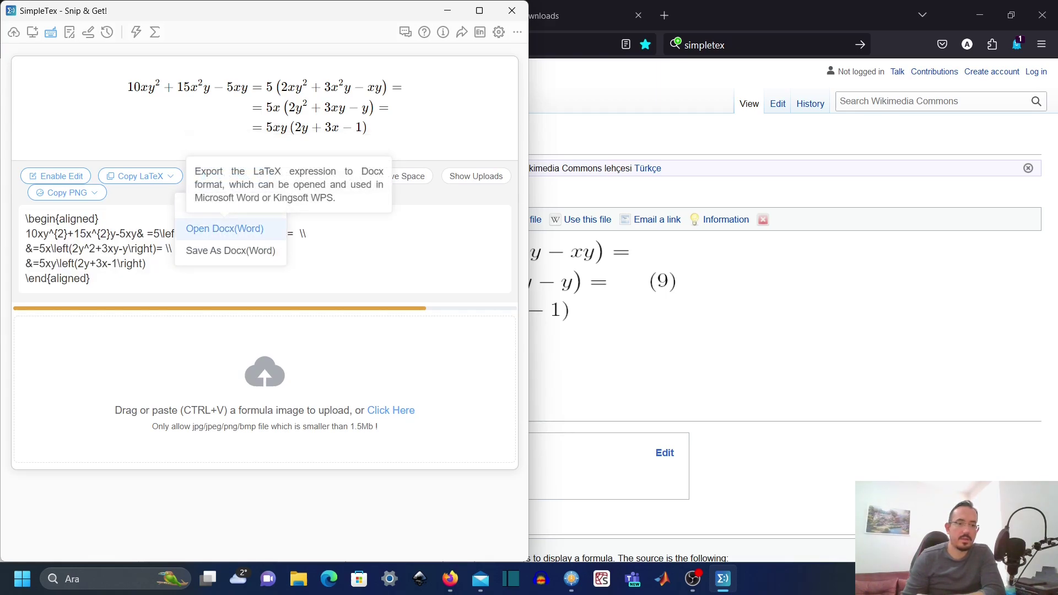
click(225, 228)
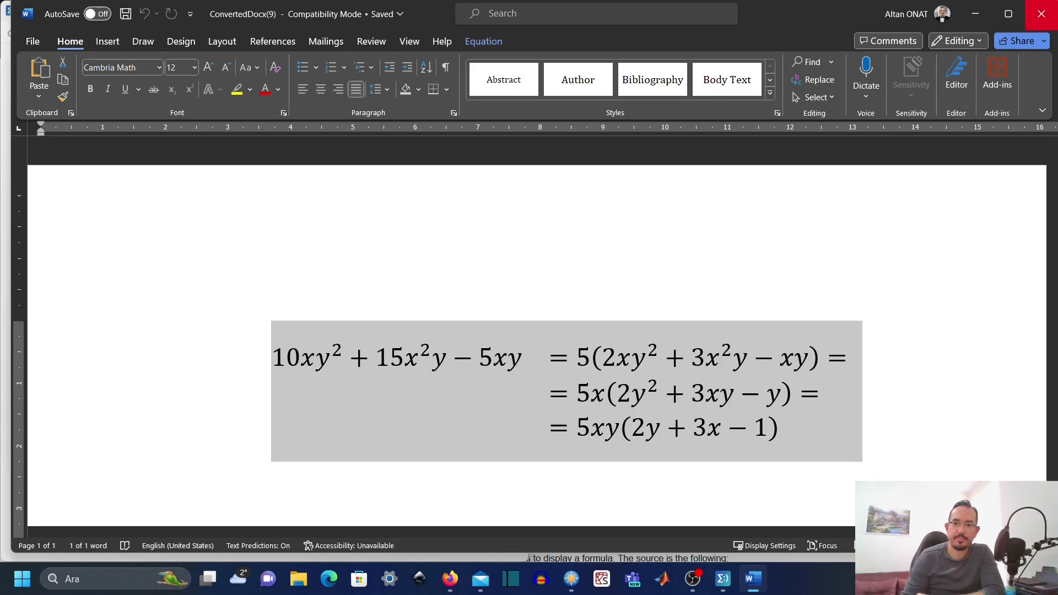
Close the Word document holding the converted three-line equation
click(1041, 14)
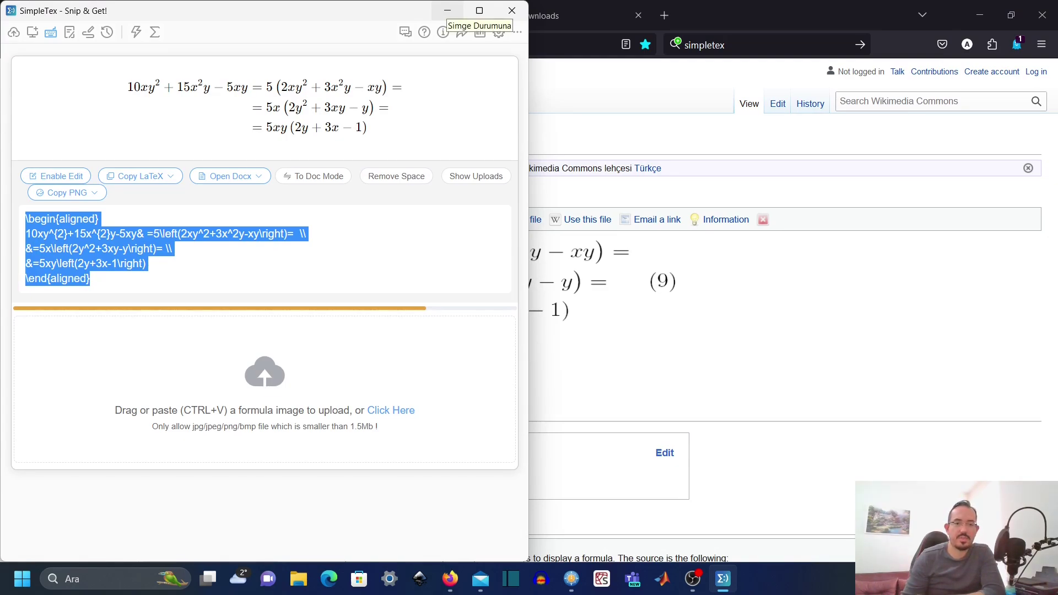
click(446, 11)
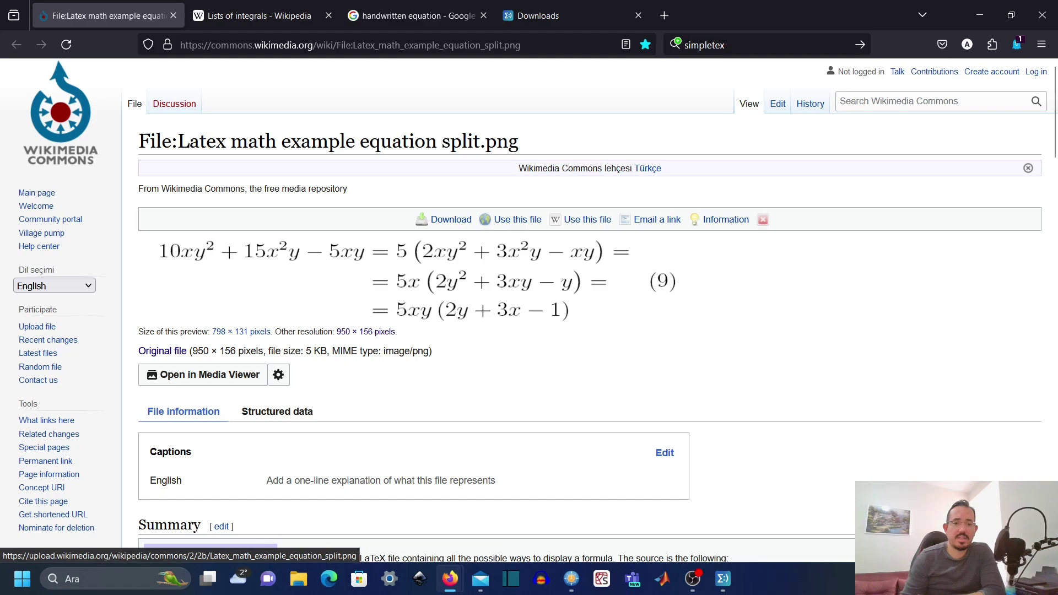
Switch to the Google Images results and screenshot the handwritten Kaggle limit image into SimpleTex
click(723, 578)
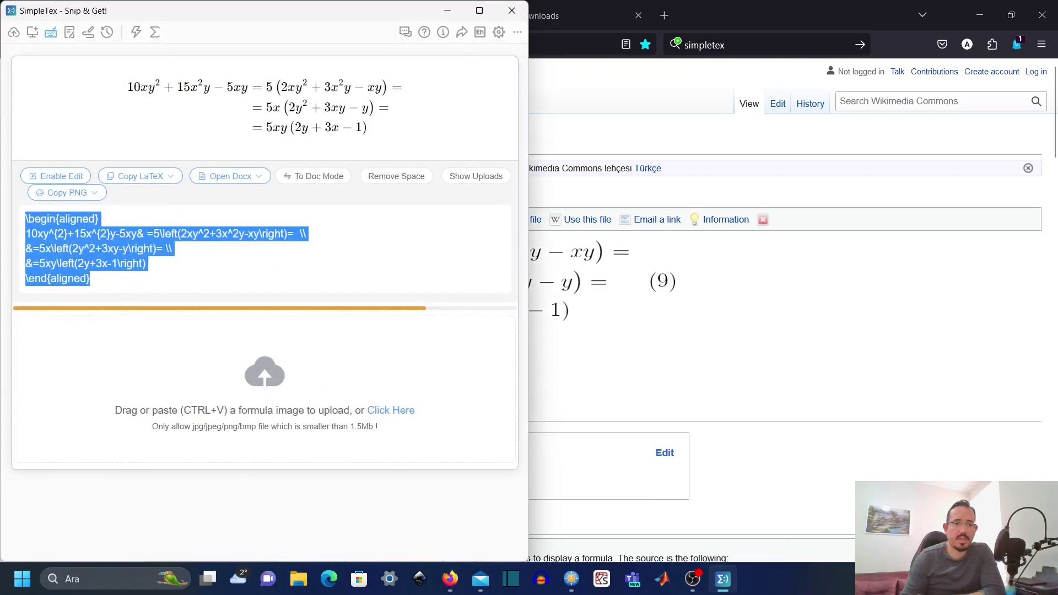
click(723, 579)
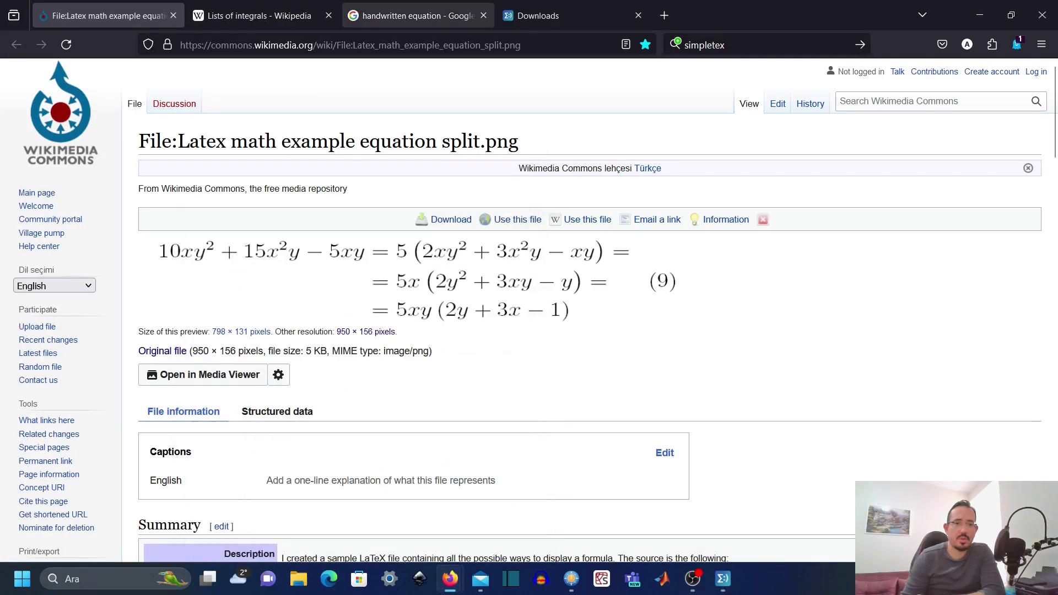
click(413, 15)
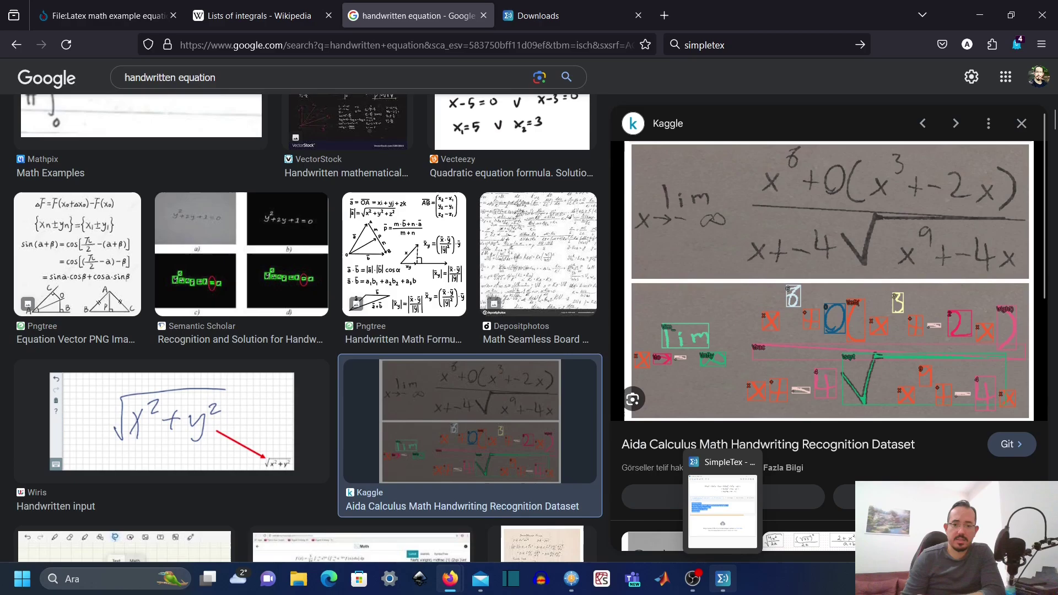
click(723, 578)
click(32, 32)
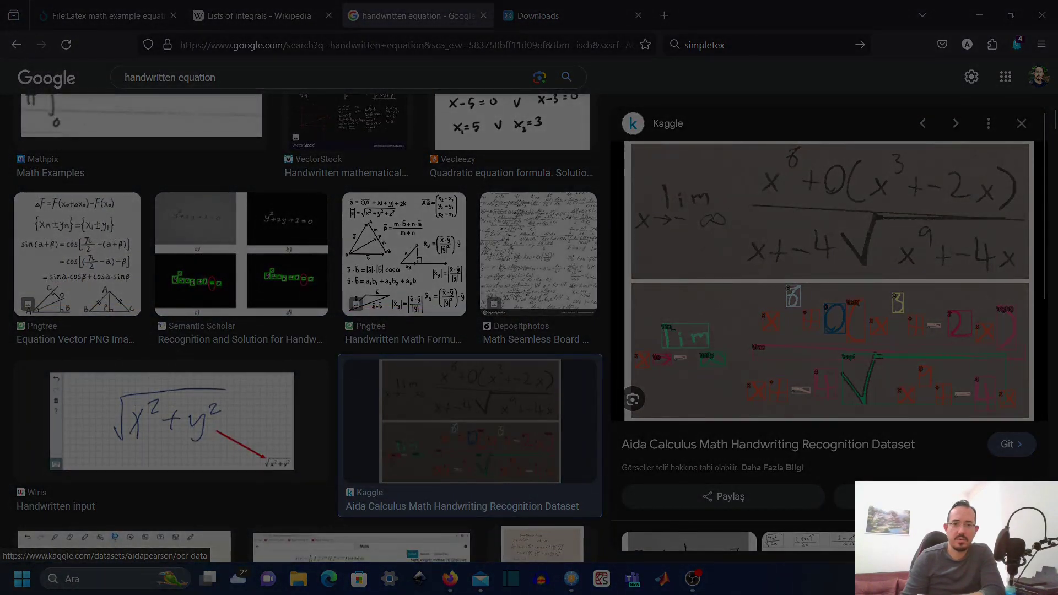
drag(634, 145, 1028, 278)
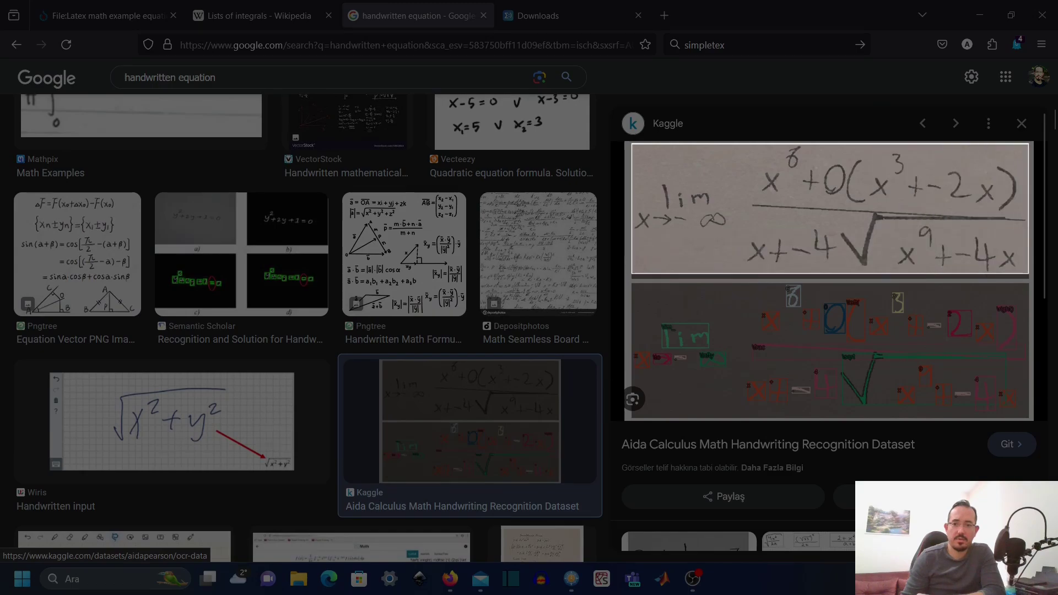
drag(1028, 278, 1032, 279)
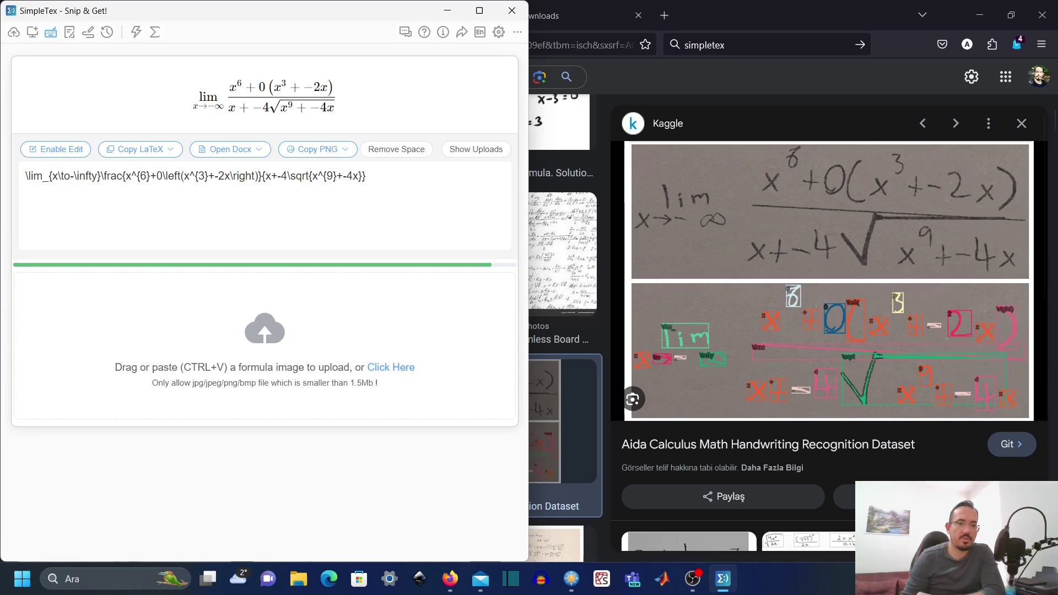
mouse_move(230, 149)
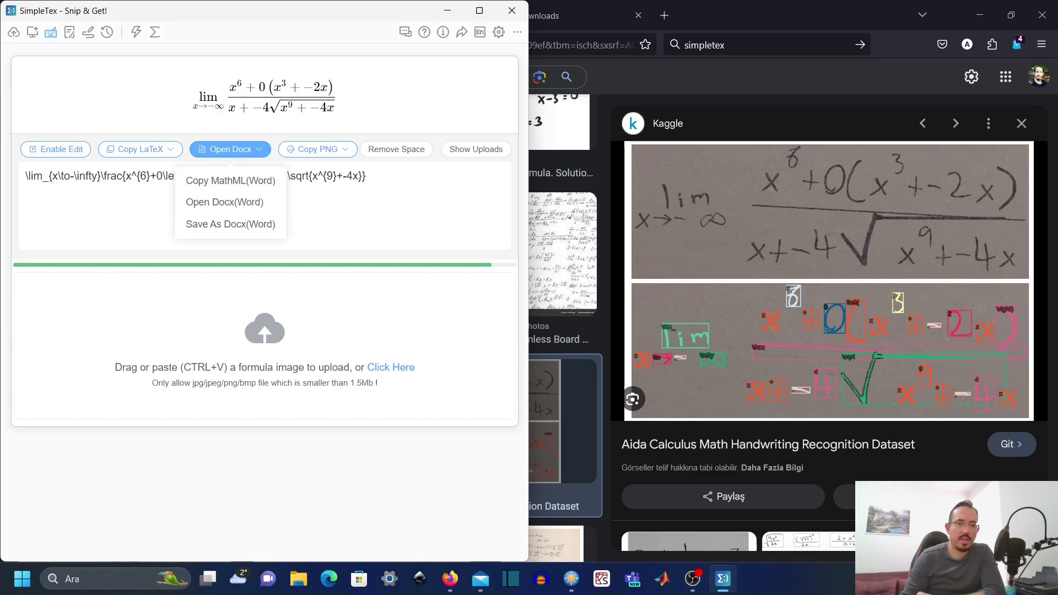
Export the limit via Open Docx(Word), click into the Word equation to edit it, then Alt+Tab back
click(225, 202)
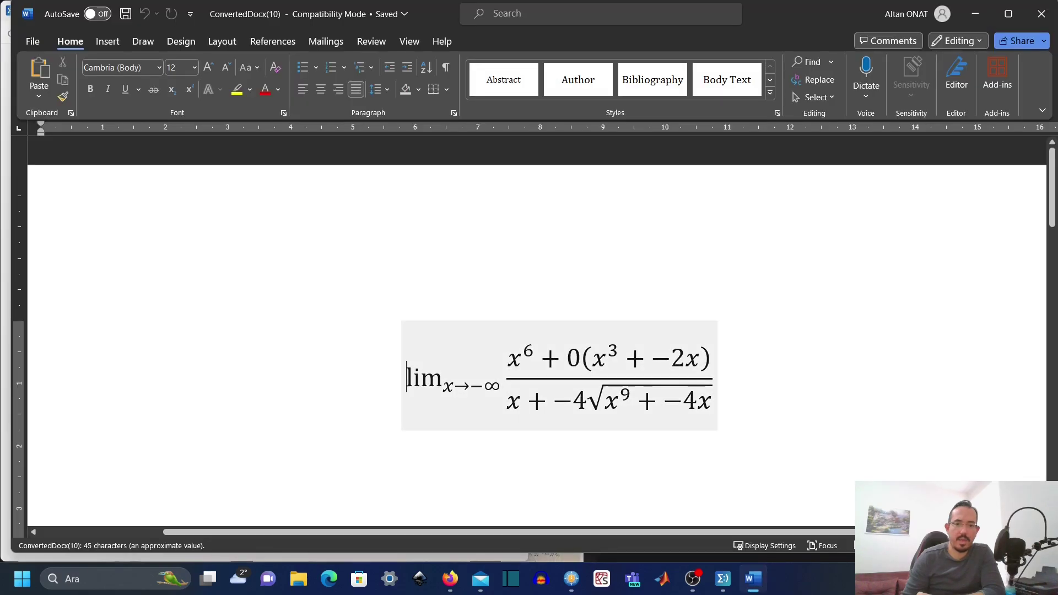
click(587, 398)
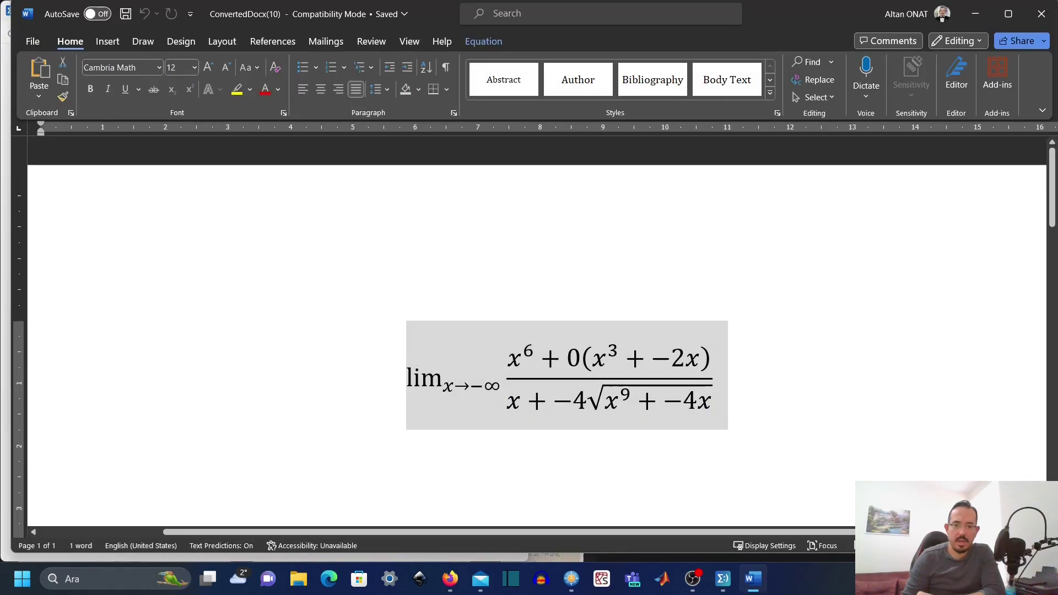
click(648, 358)
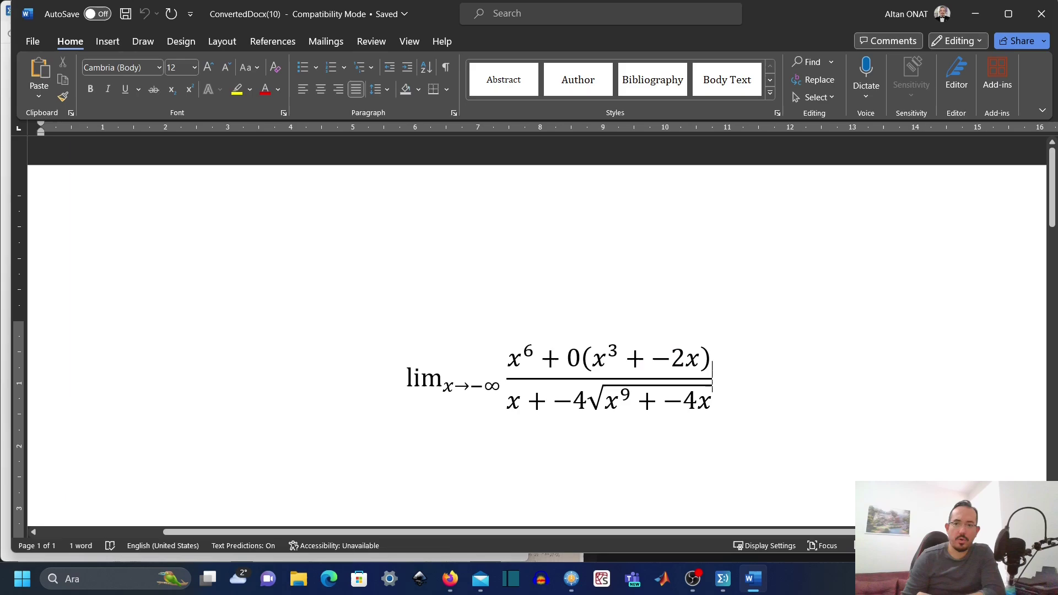
key(alt+Tab)
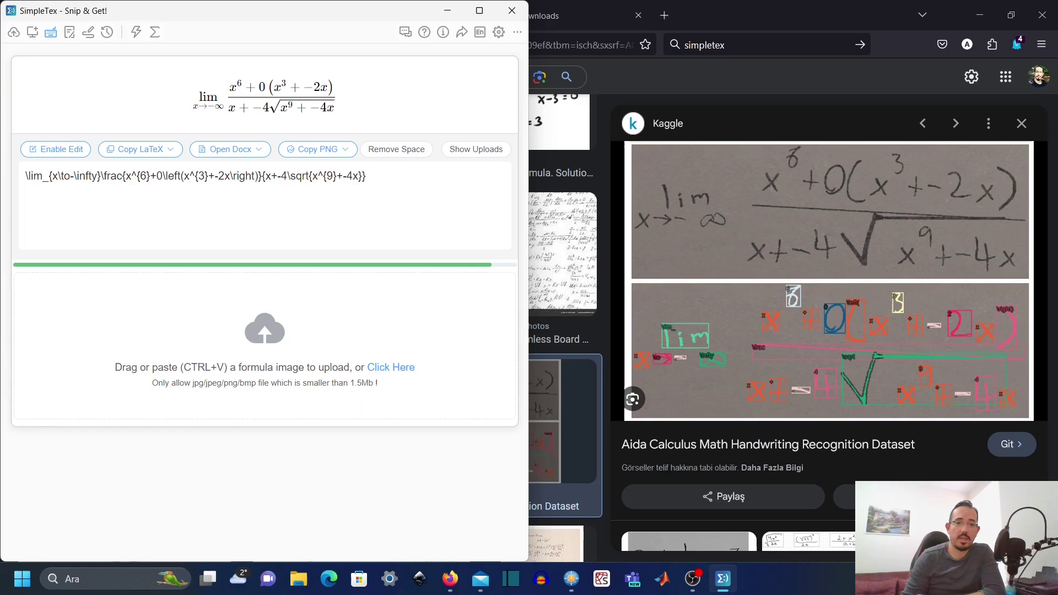
Minimize SimpleTex to reveal the Google image results with the Kaggle limit preview
click(447, 11)
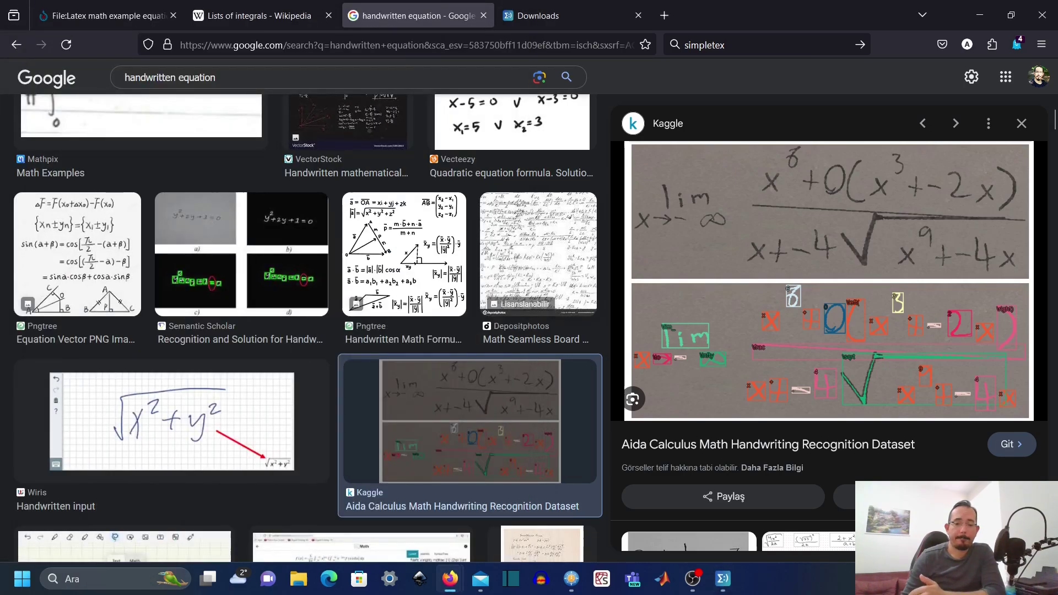